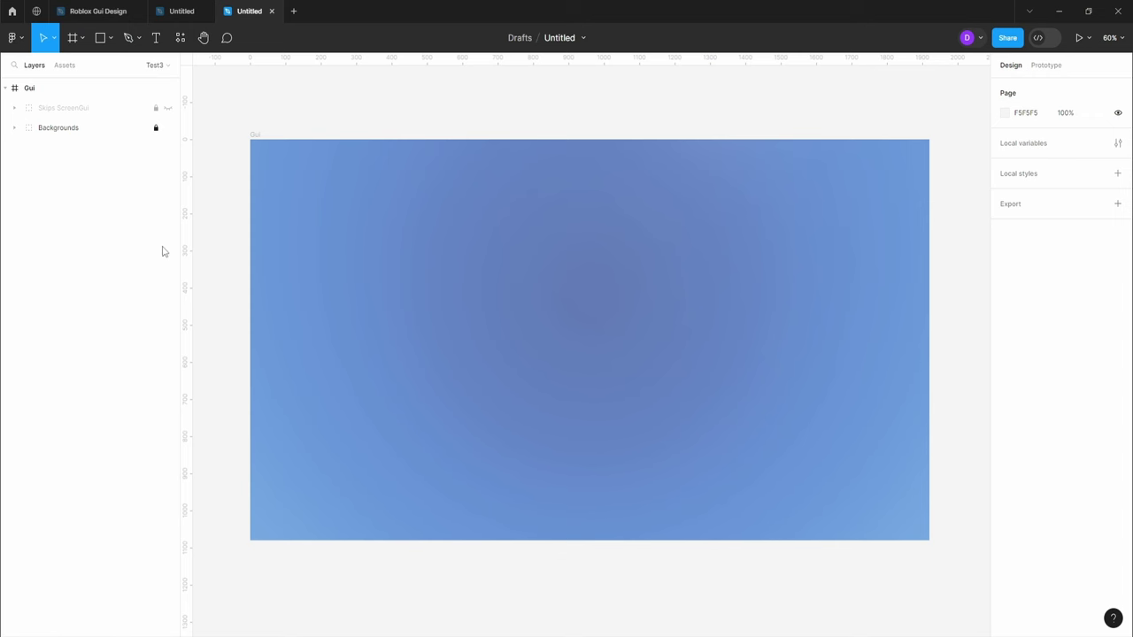
- Draw a 745×419 plain frame near the centre of the Gui canvas
left_click(77, 40)
left_click(83, 39)
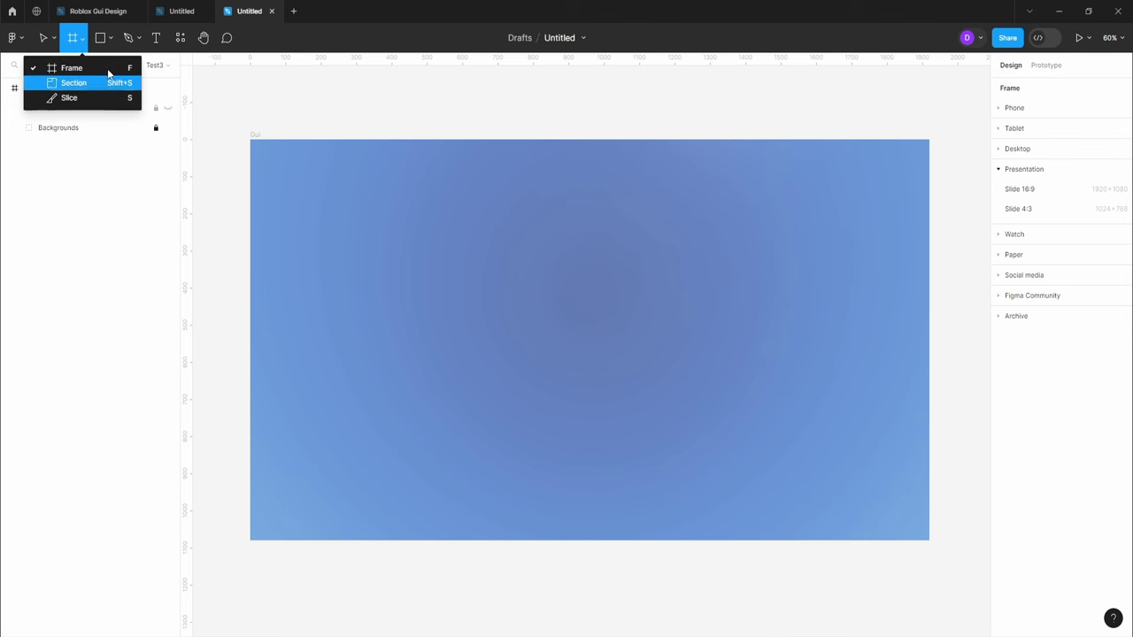
left_click(110, 41)
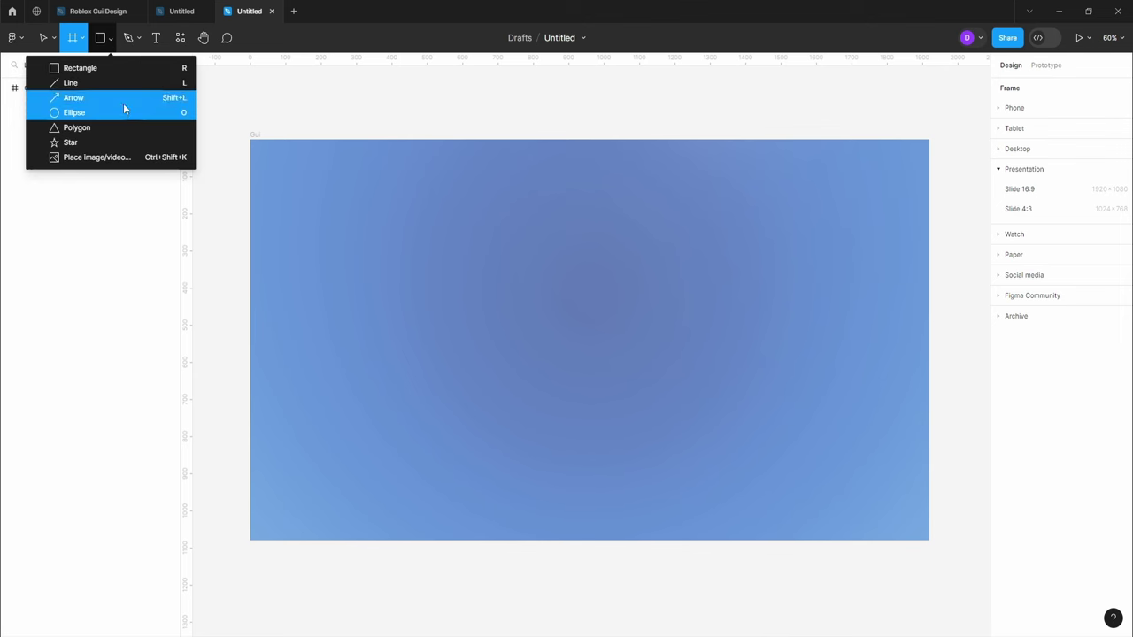
left_click(158, 40)
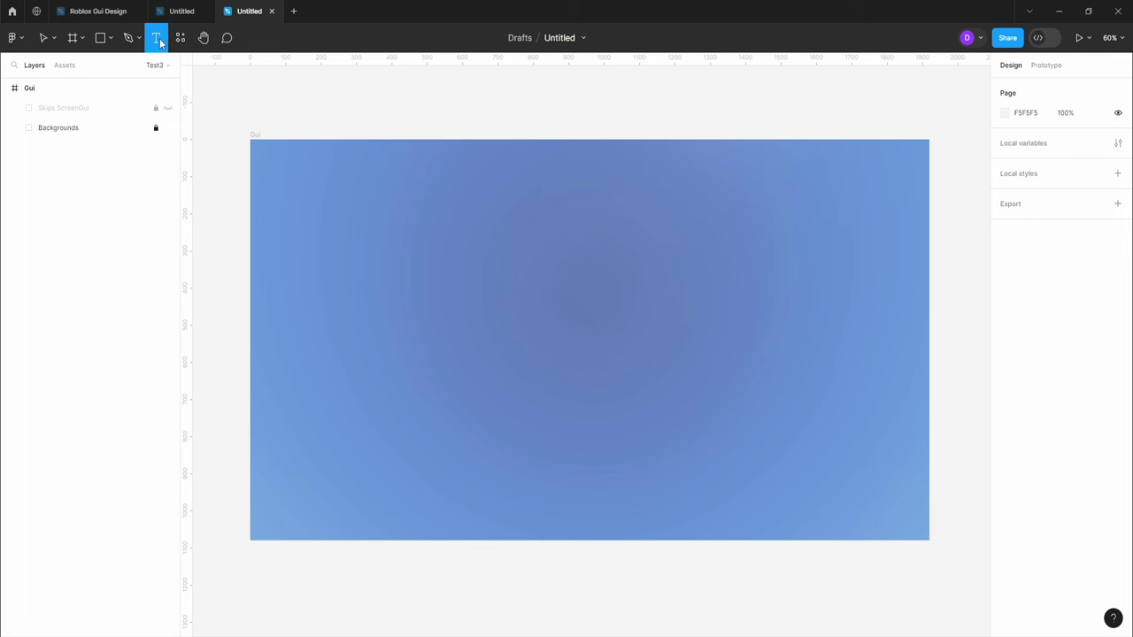
left_click(82, 38)
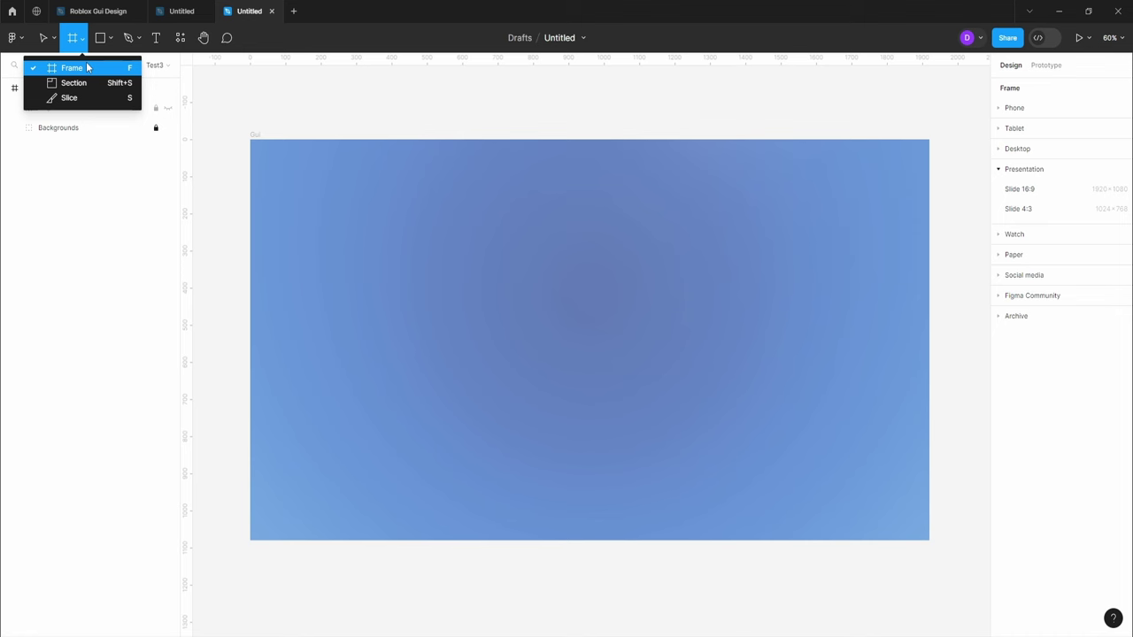
left_click(87, 67)
left_click_drag(431, 224, 695, 380)
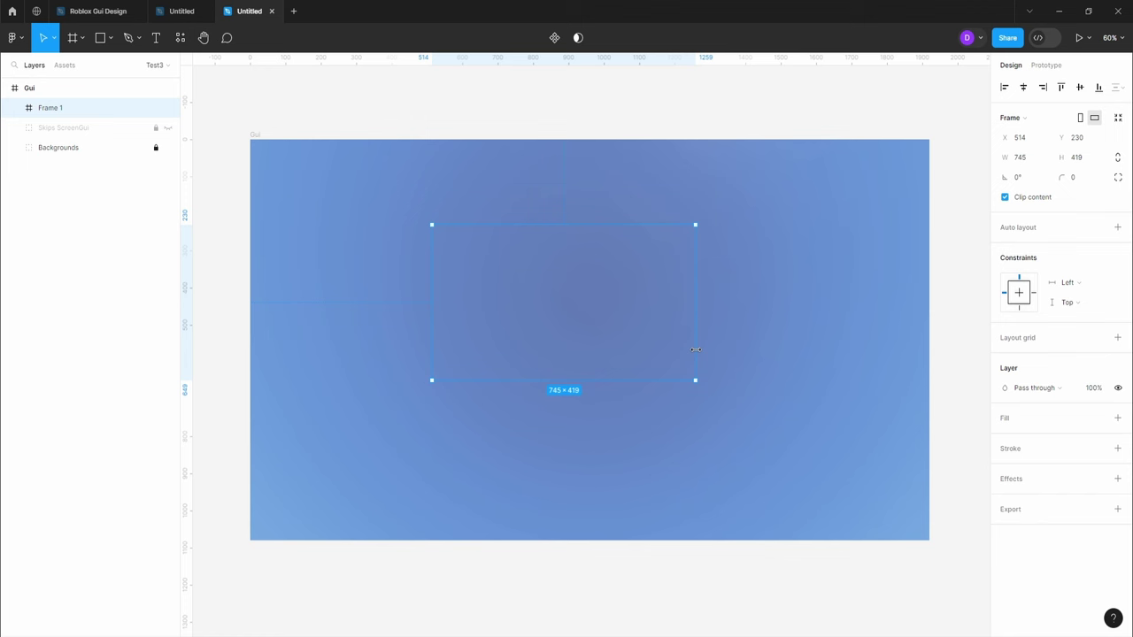
- Fill the frame red (ED0000) and round its corners to radius 20
left_click(1117, 419)
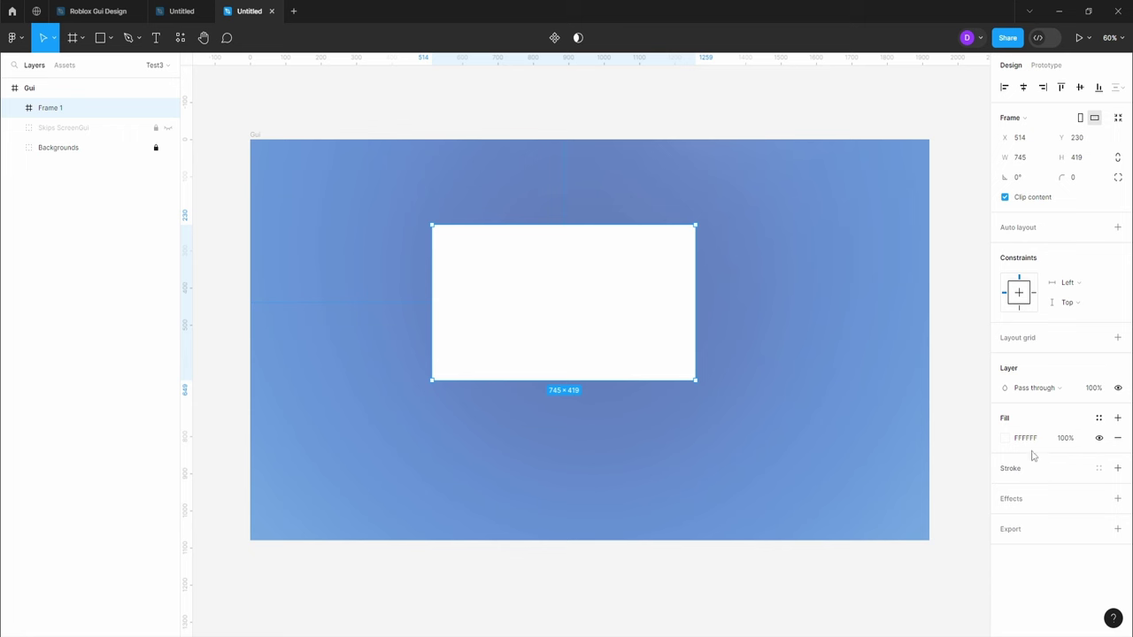
left_click(1005, 438)
left_click_drag(956, 388, 989, 336)
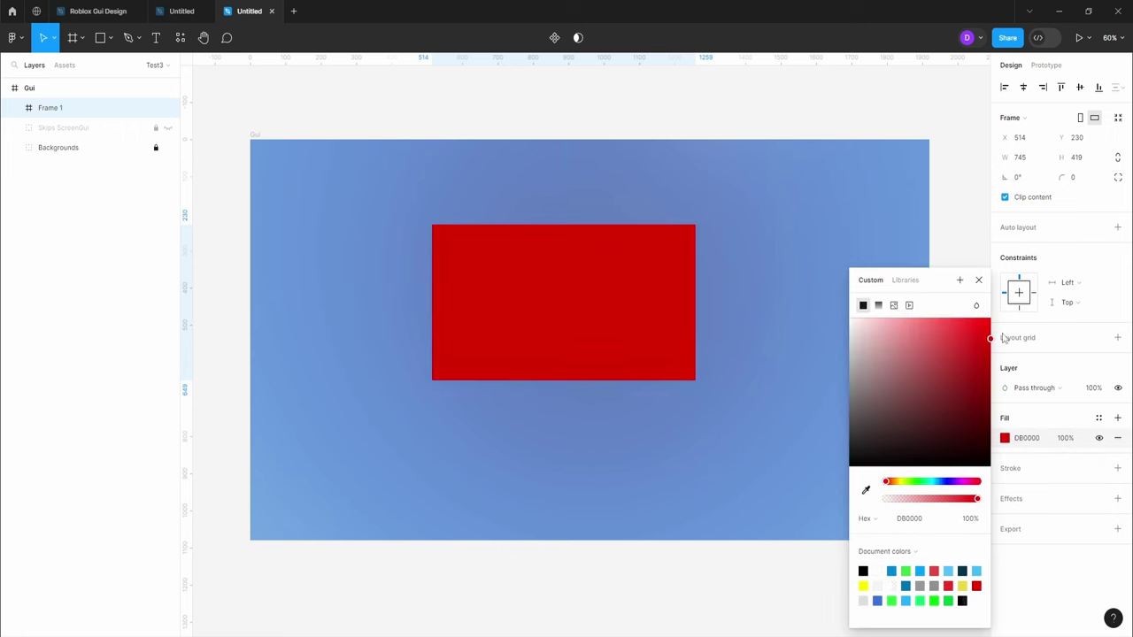
left_click_drag(1062, 178, 1058, 183)
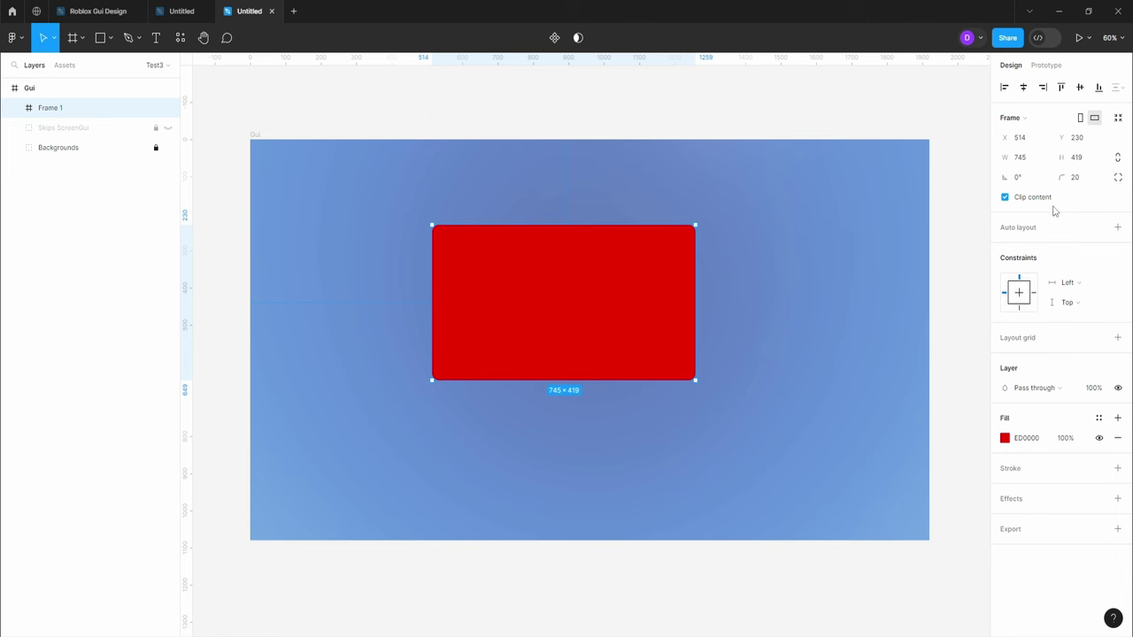
- Add a text layer reading 'HELLO YOU WIN' inside the red frame
key("t")
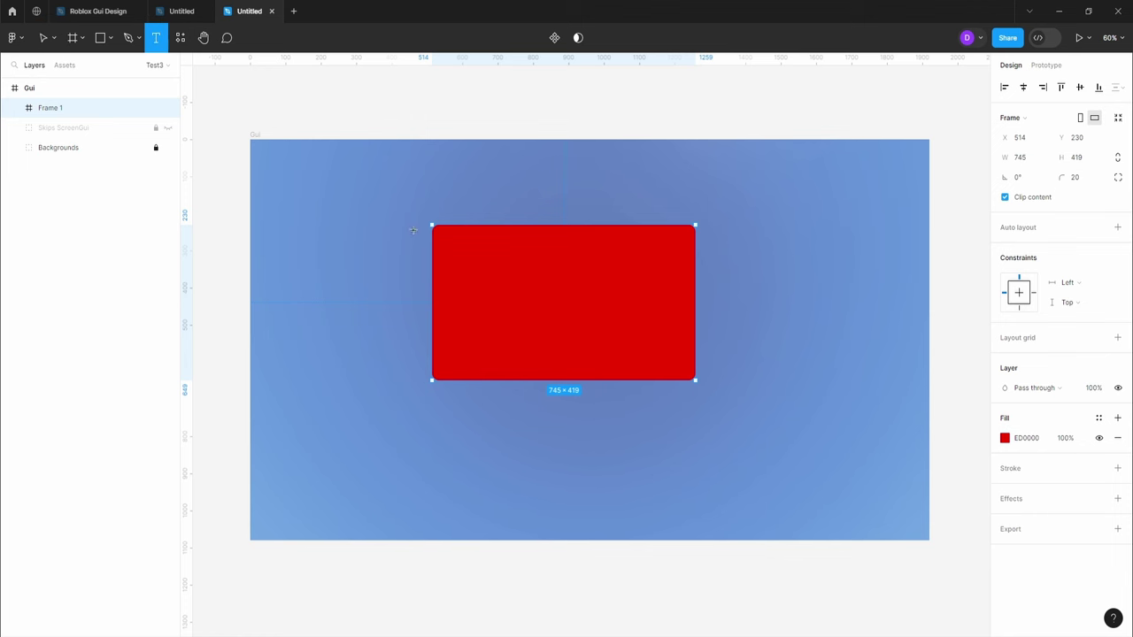
left_click(491, 254)
type("HELLO YOU WIN")
key("Escape")
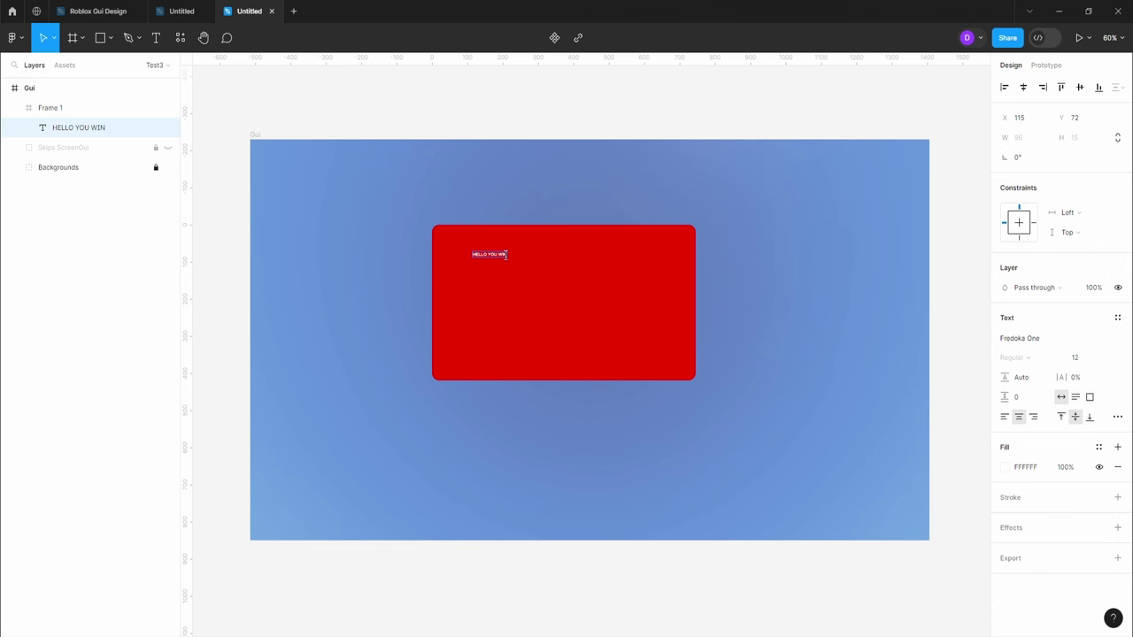
- Set the text to Fredoka One size 62, centre it, and give Frame 1 a black stroke
left_click(1022, 339)
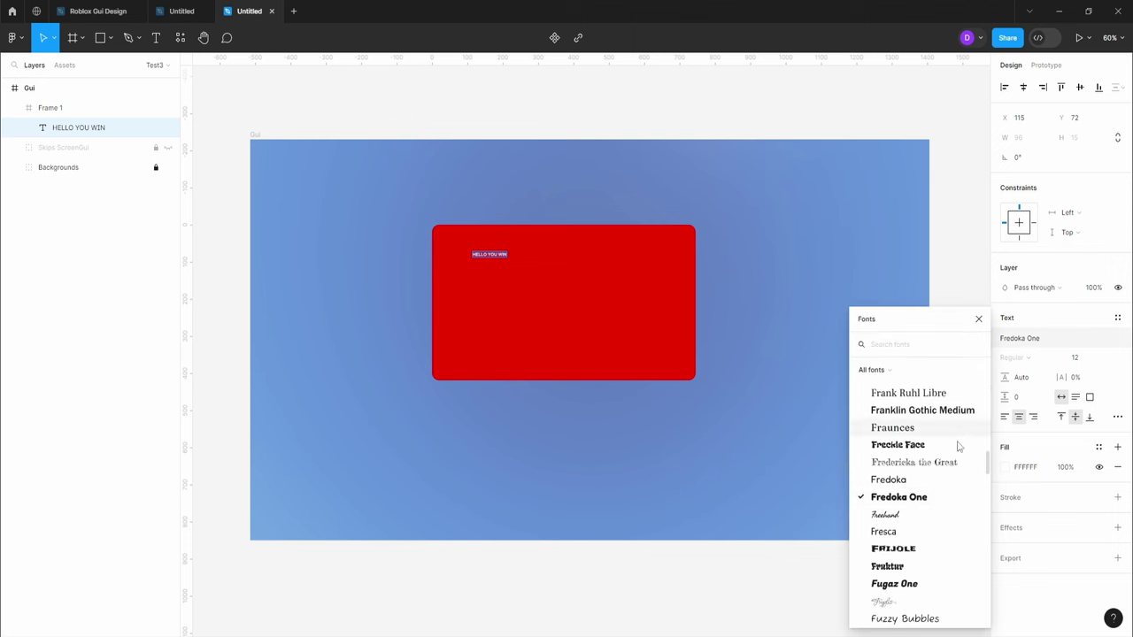
left_click(930, 501)
left_click_drag(1082, 358, 1125, 361)
left_click(1023, 87)
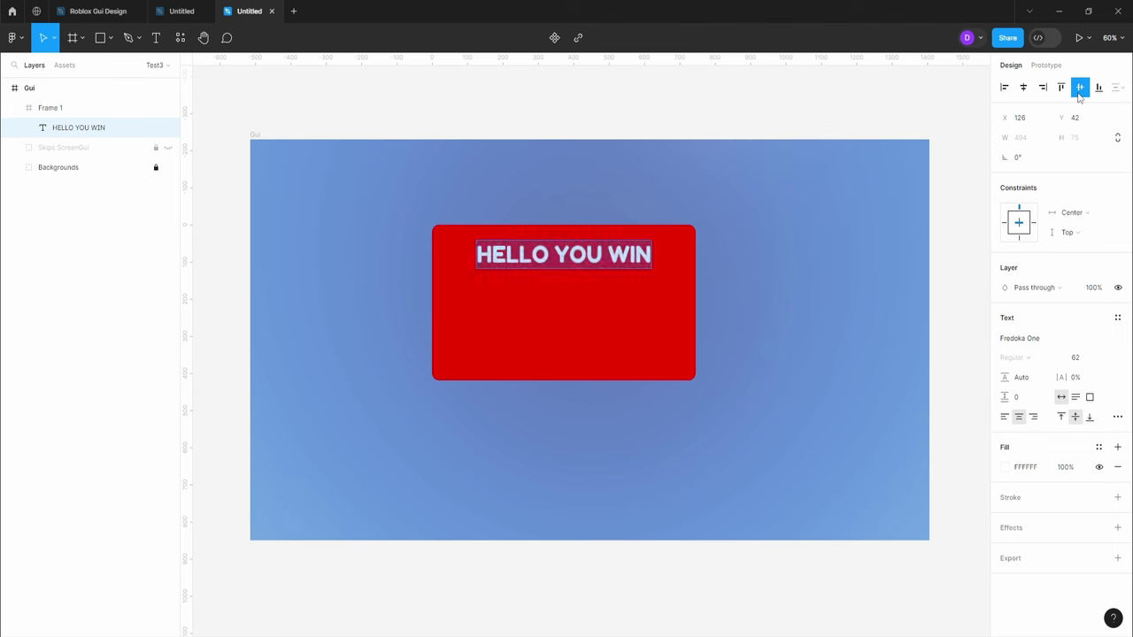
left_click(1079, 88)
key("Escape")
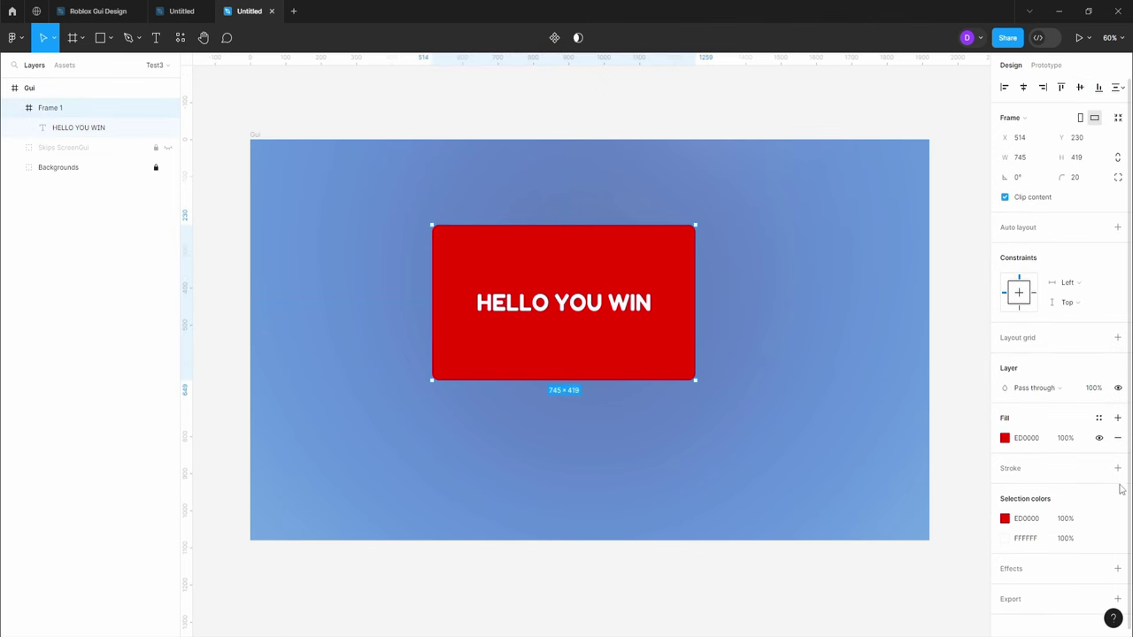
left_click(1118, 468)
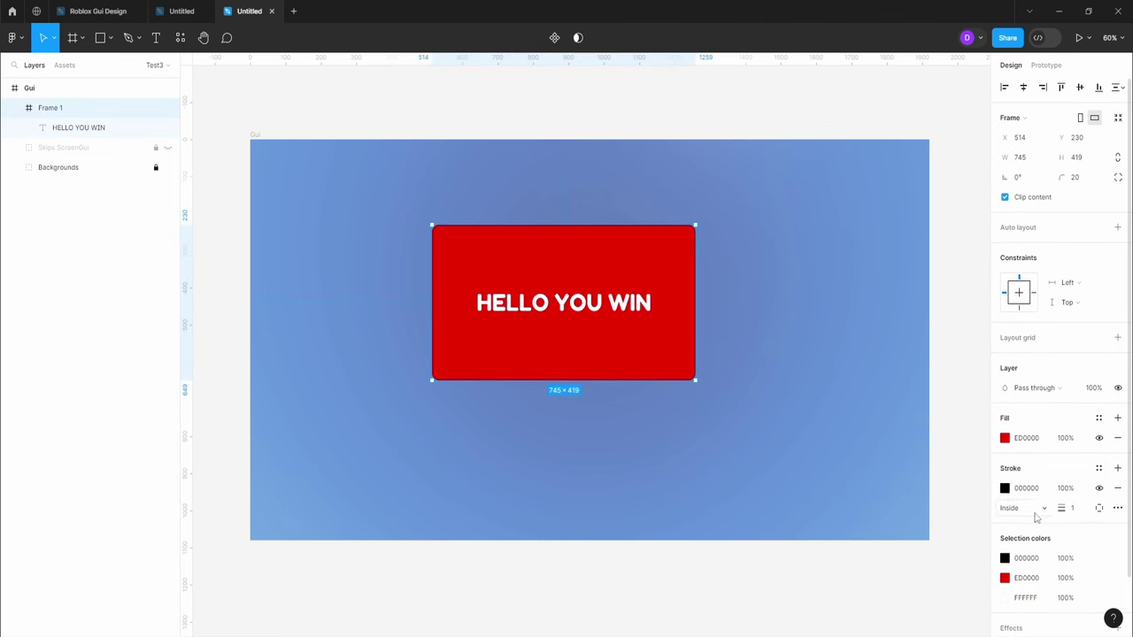
- Make the stroke 21 px outside, then export Frame 1.rbxmx via Figma To Roblox into StarterGui
left_click_drag(1061, 508, 1082, 512)
key("ctrl+alt+p")
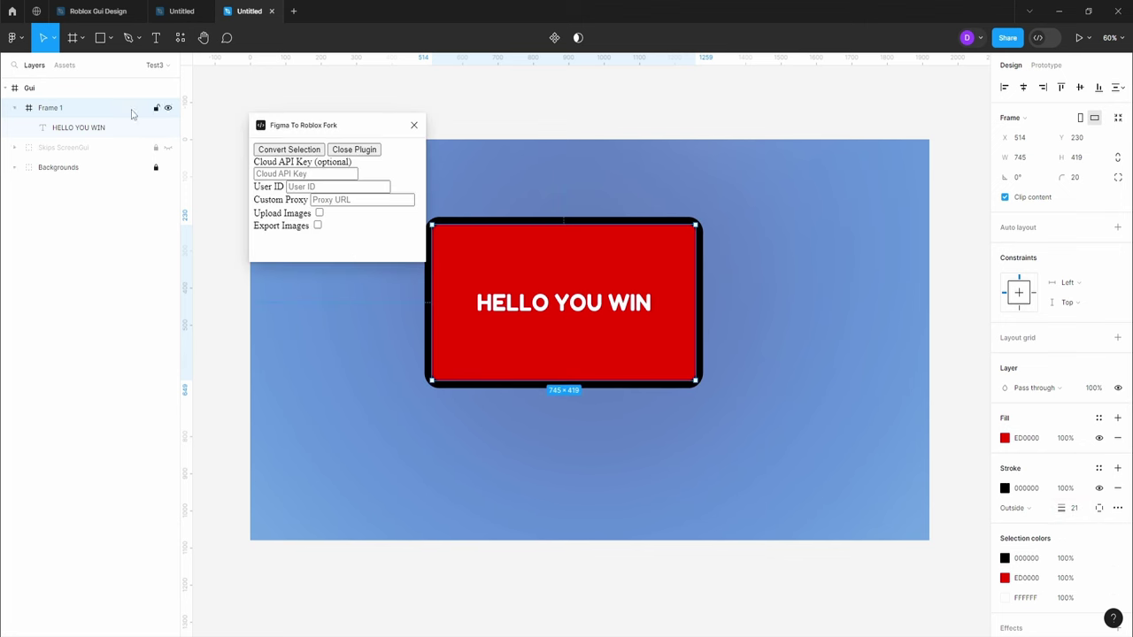
left_click(278, 151)
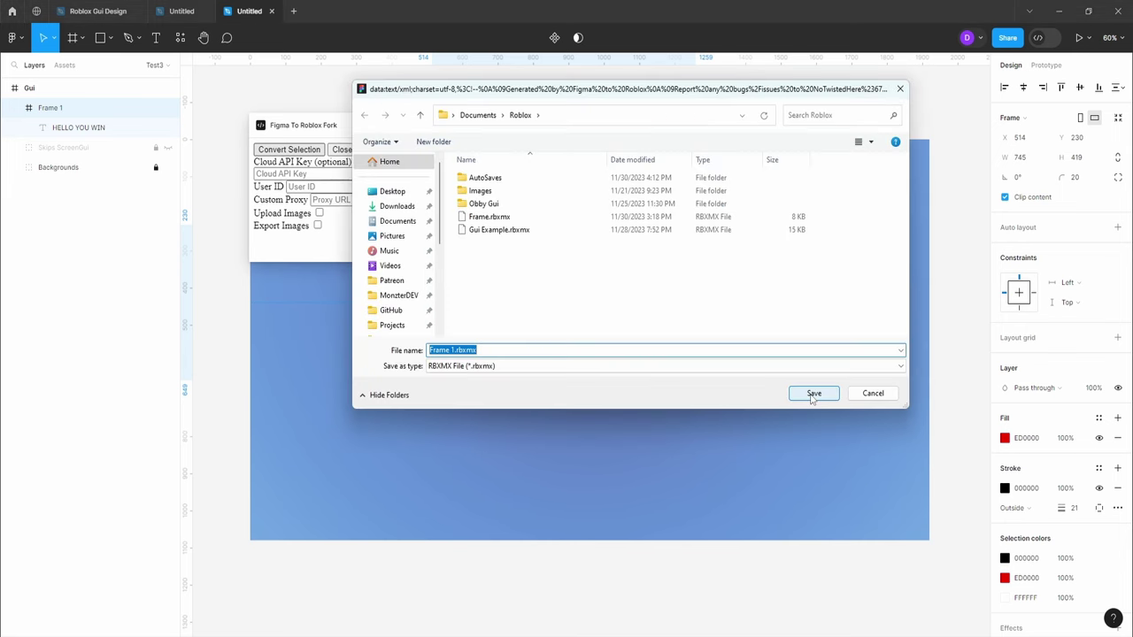
left_click(811, 395)
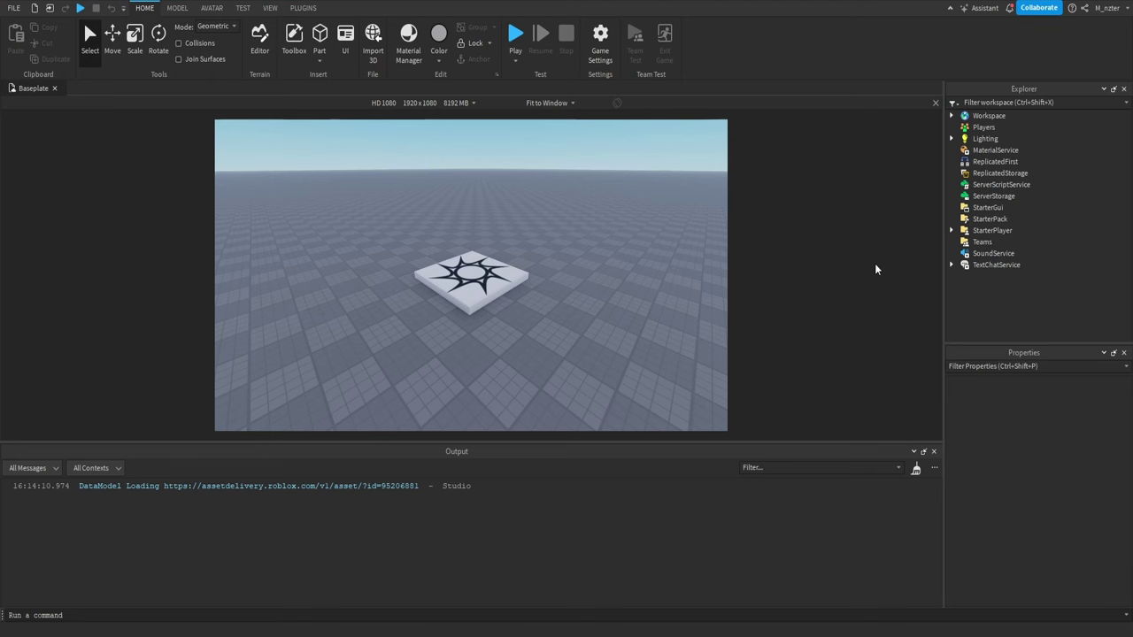
left_click_drag(874, 269, 1000, 212)
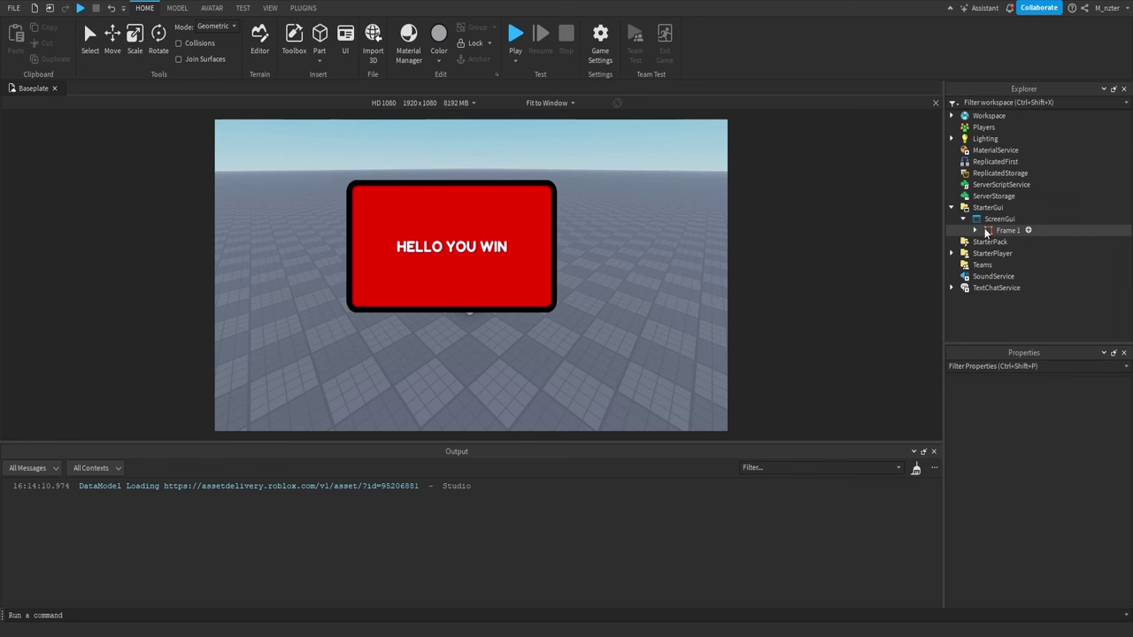
- Expand Frame 1 in Explorer and inspect its HELLO YOU WIN label, UIStroke and UICorner properties
left_click(975, 231)
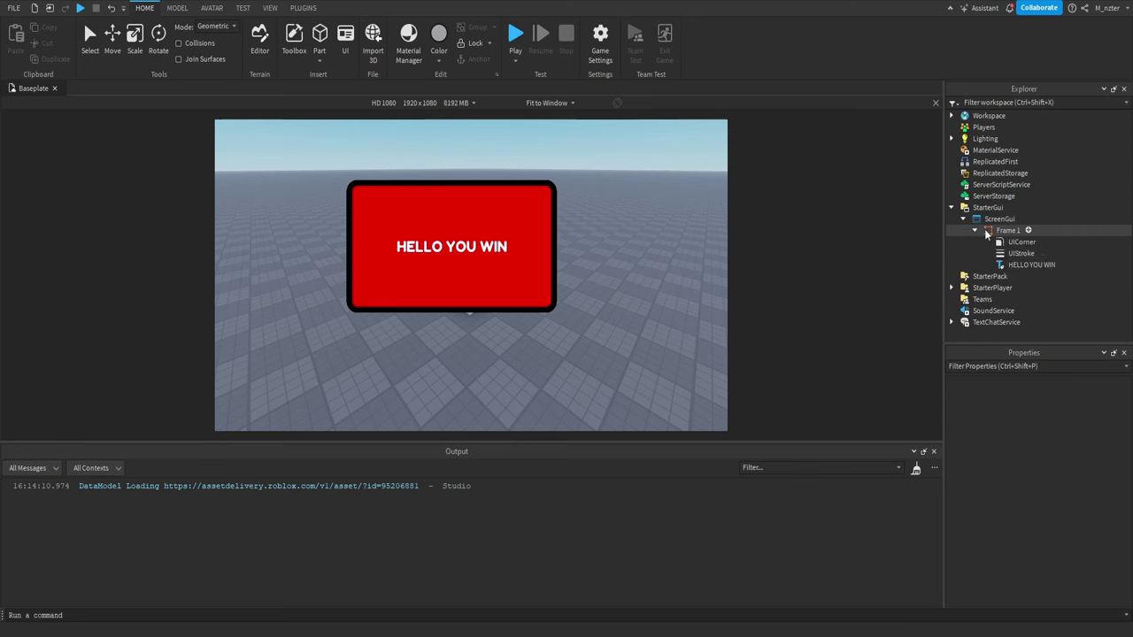
left_click(1007, 230)
left_click(1027, 265)
left_click(1018, 254)
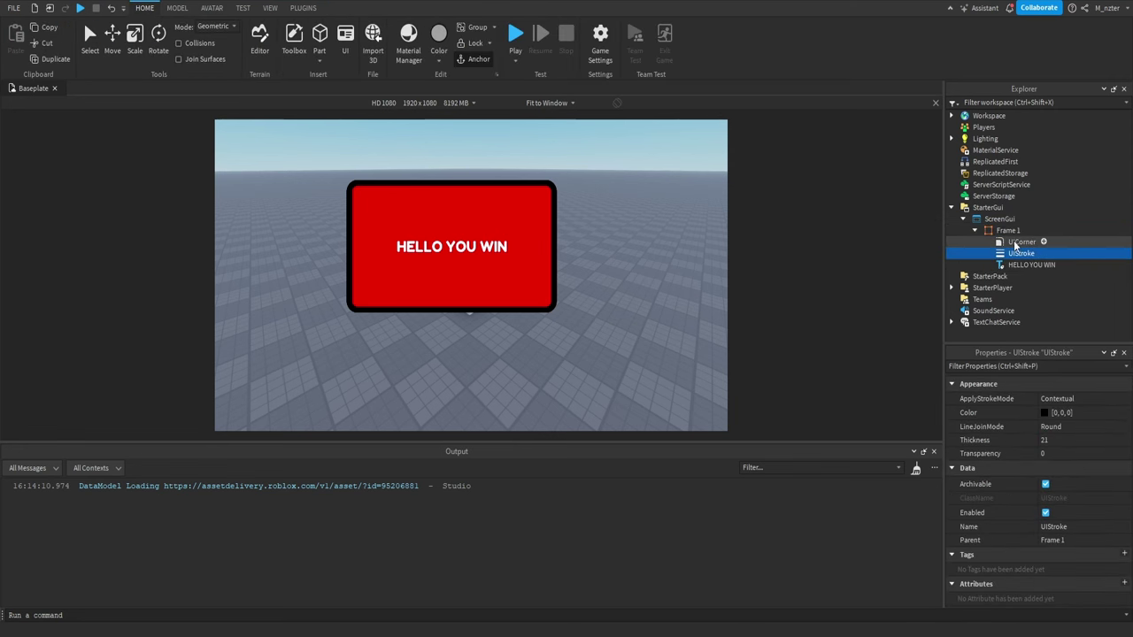
left_click(1019, 243)
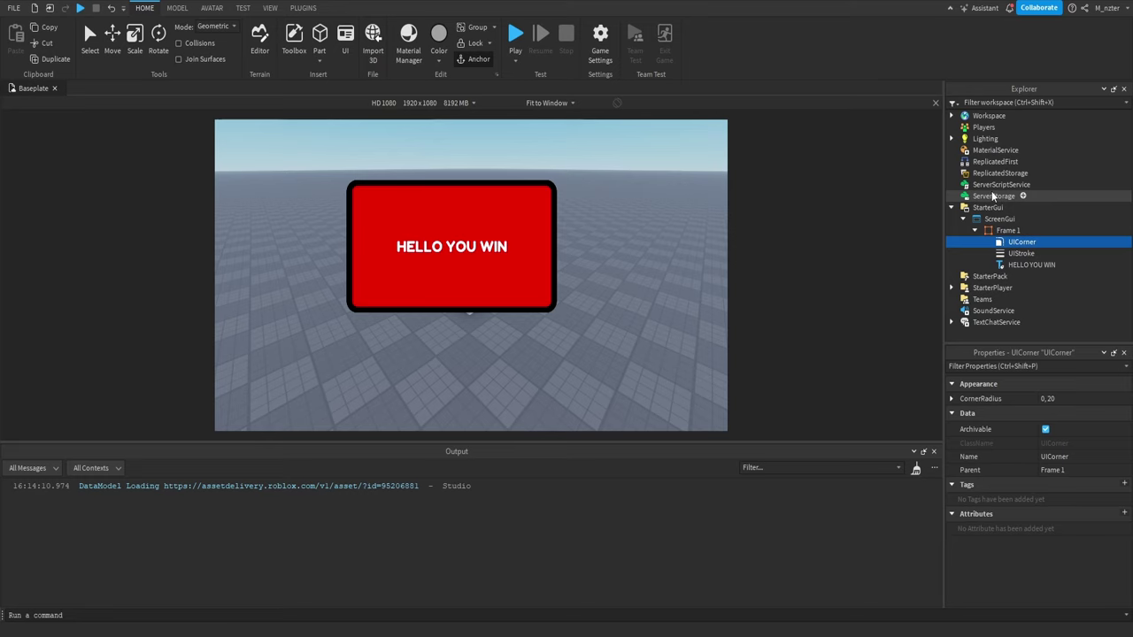
left_click(963, 197)
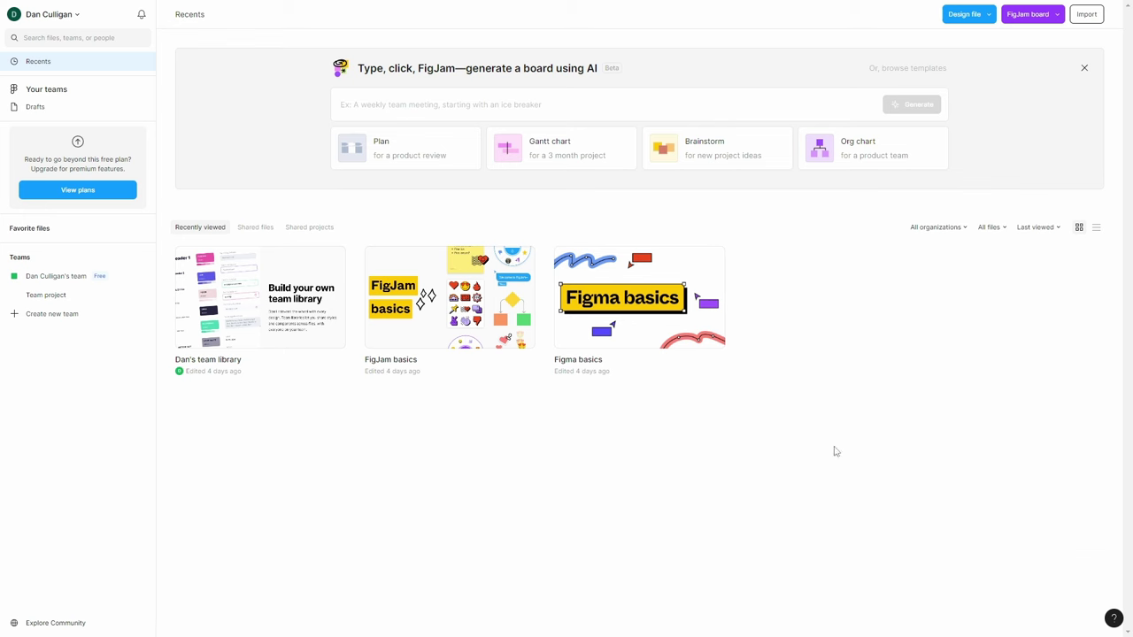
- Create a new blank design file from the Figma Recents page
left_click(965, 16)
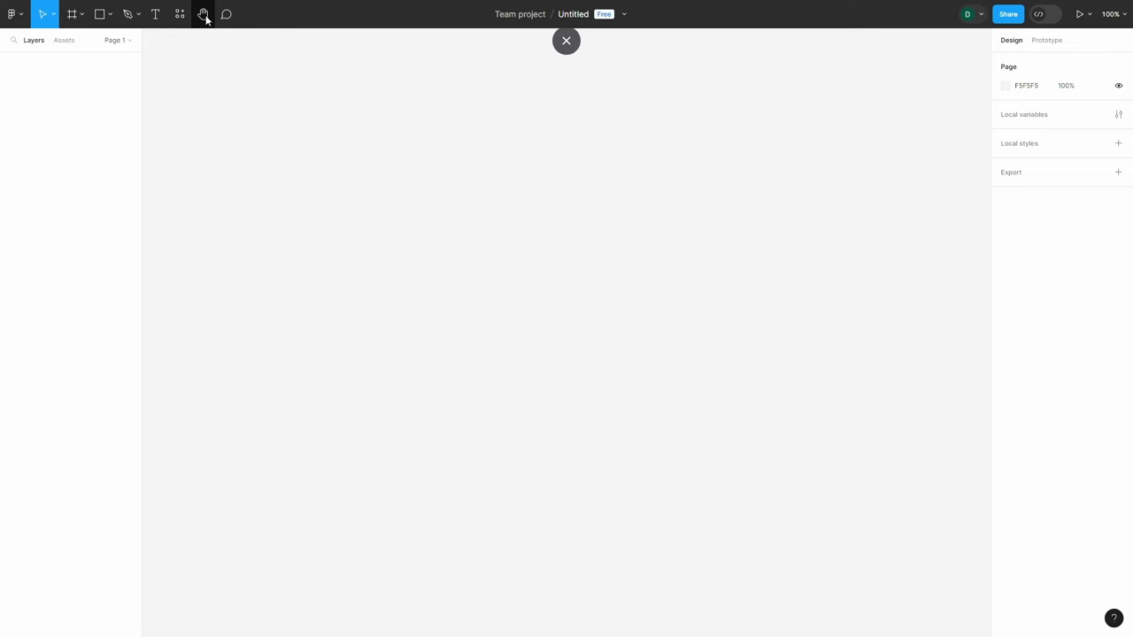
- Browse the main menu and the Move, Frame, Shape and Pen options, then show the Resources panel
left_click(16, 16)
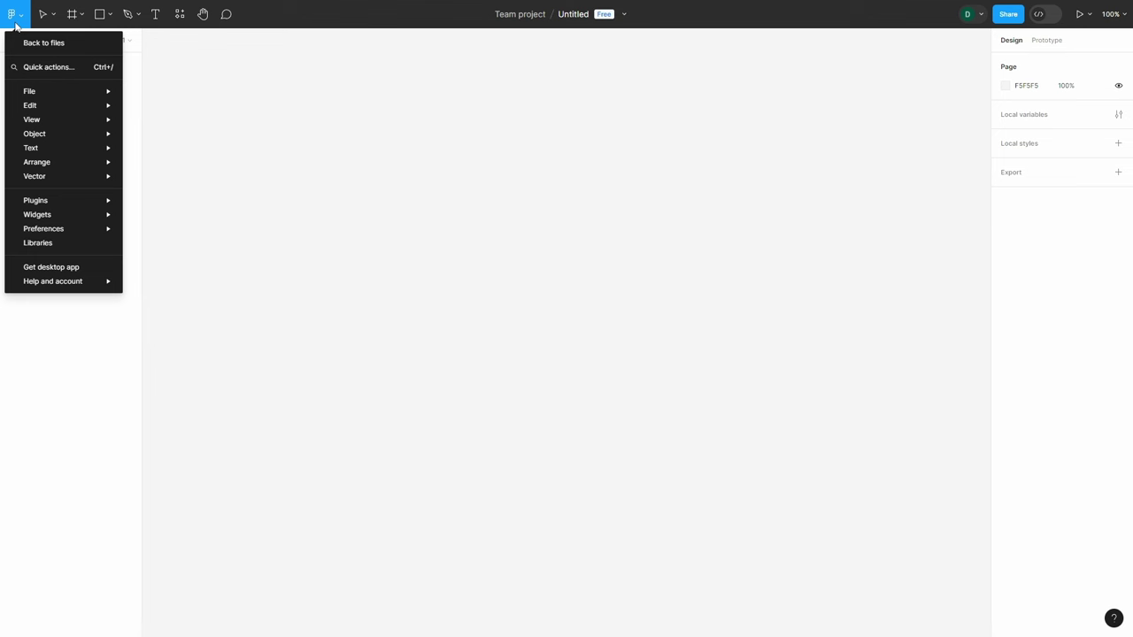
left_click(15, 24)
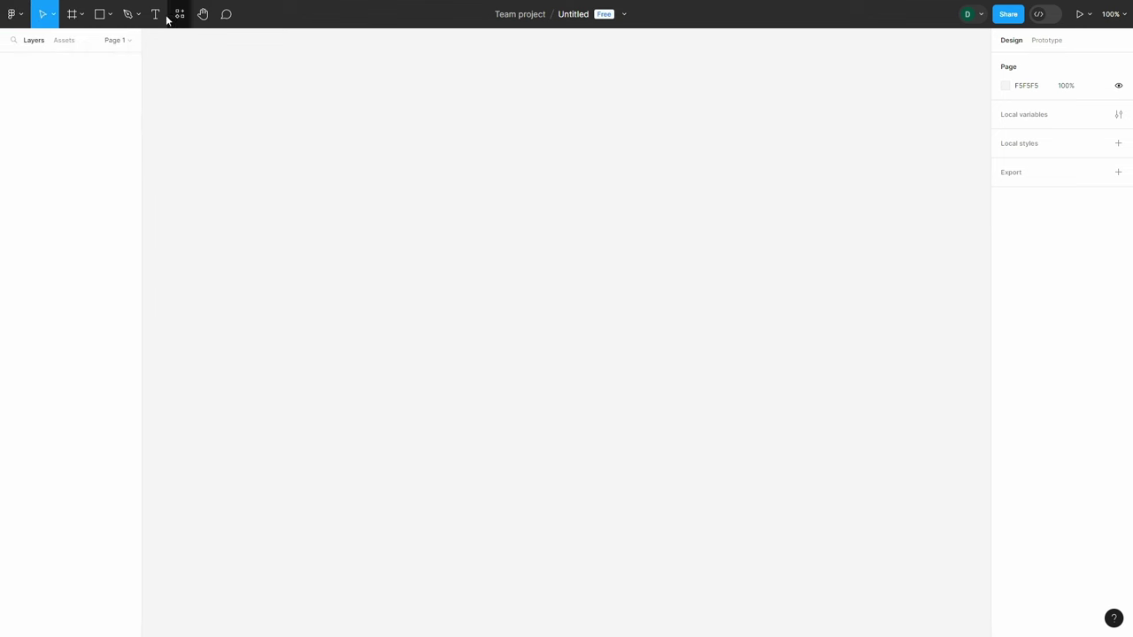
left_click(55, 15)
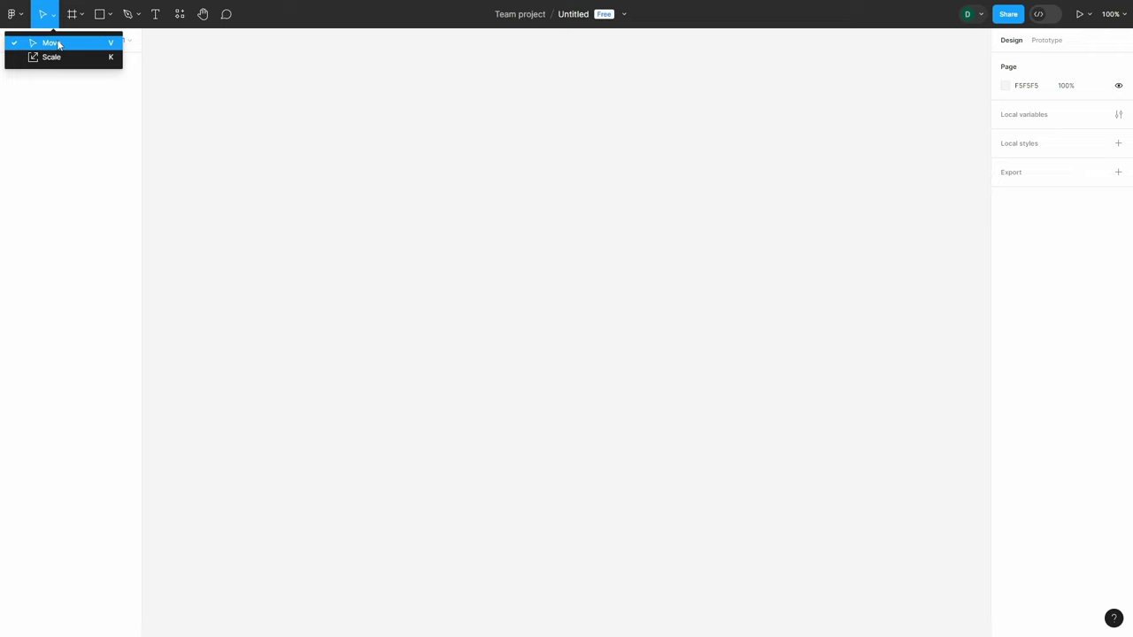
left_click(82, 14)
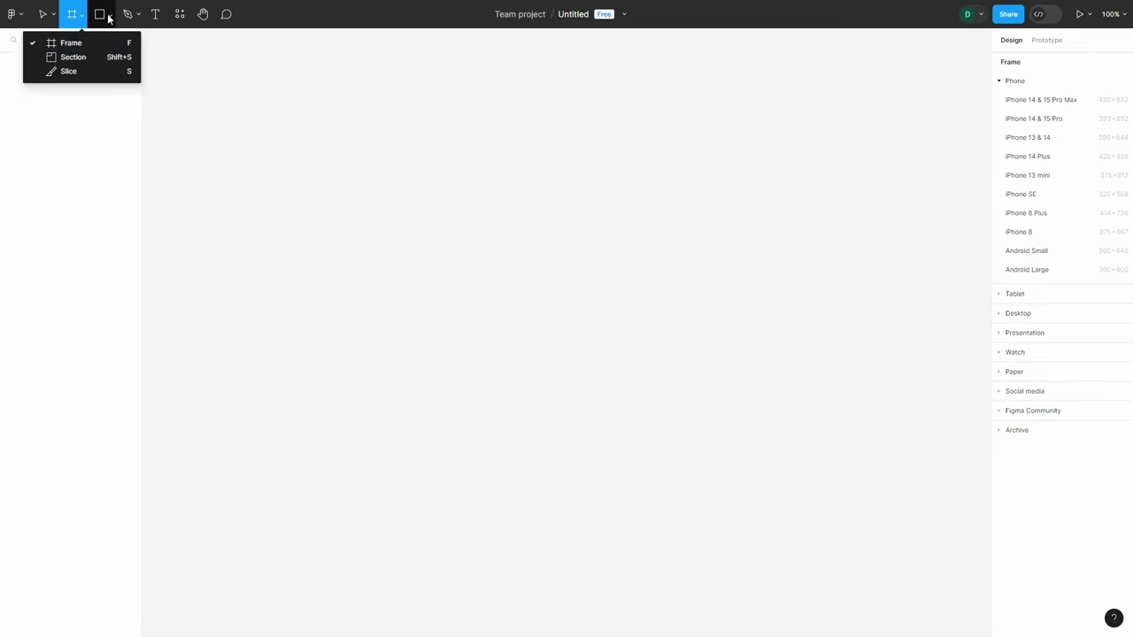
left_click(110, 15)
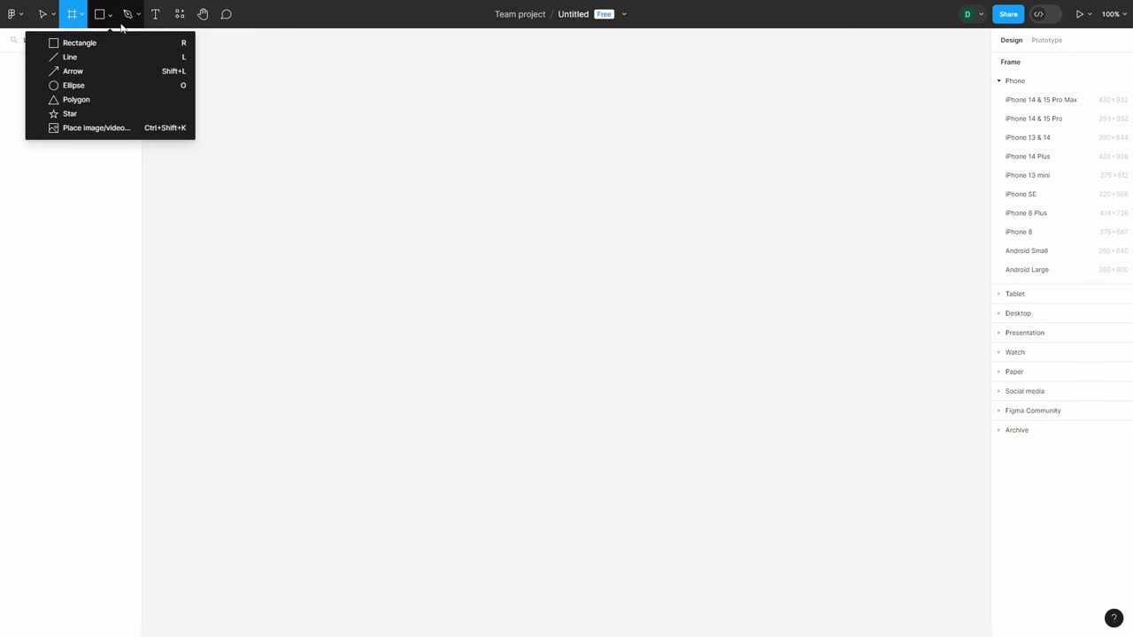
left_click(138, 16)
left_click(155, 18)
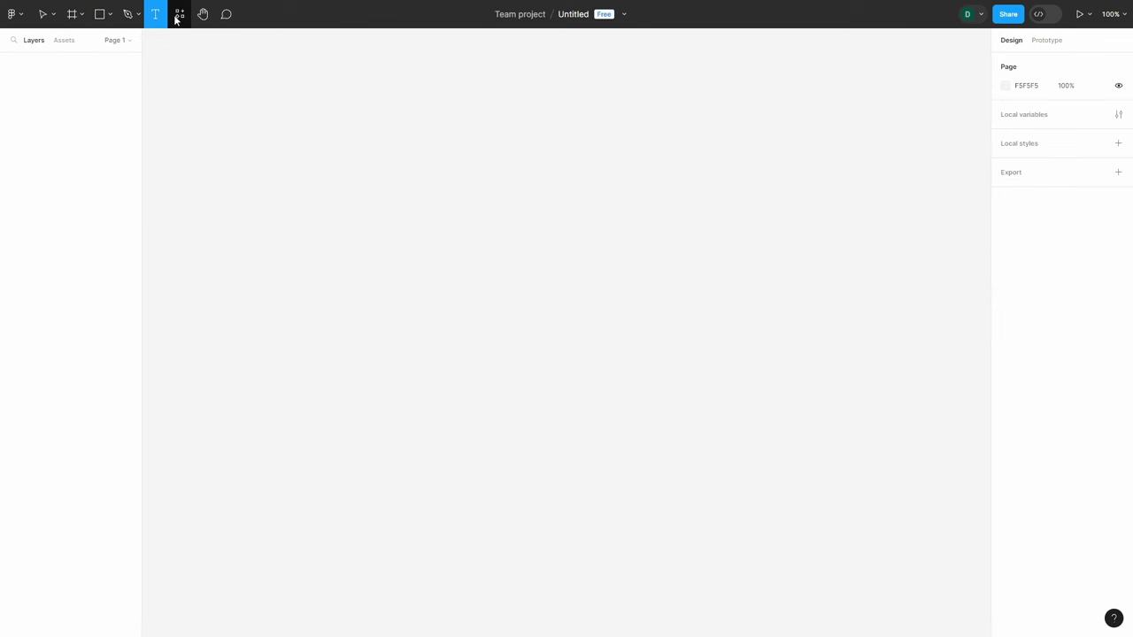
left_click(177, 16)
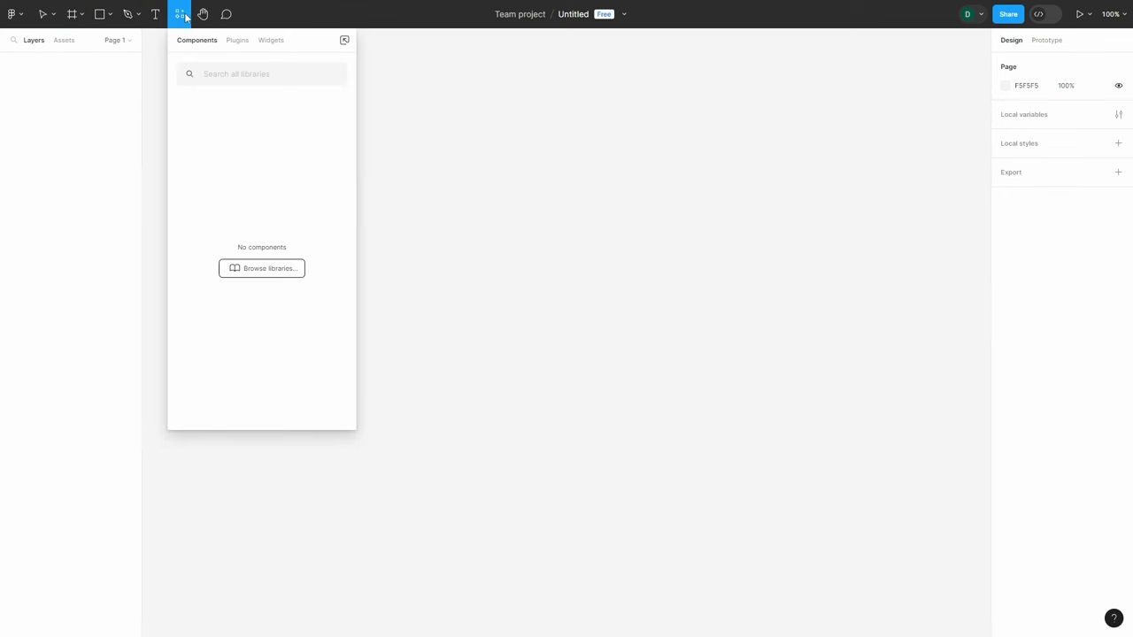
- Close the Resources panel and set the Page 1 background colour to FFFFFF
left_click(186, 15)
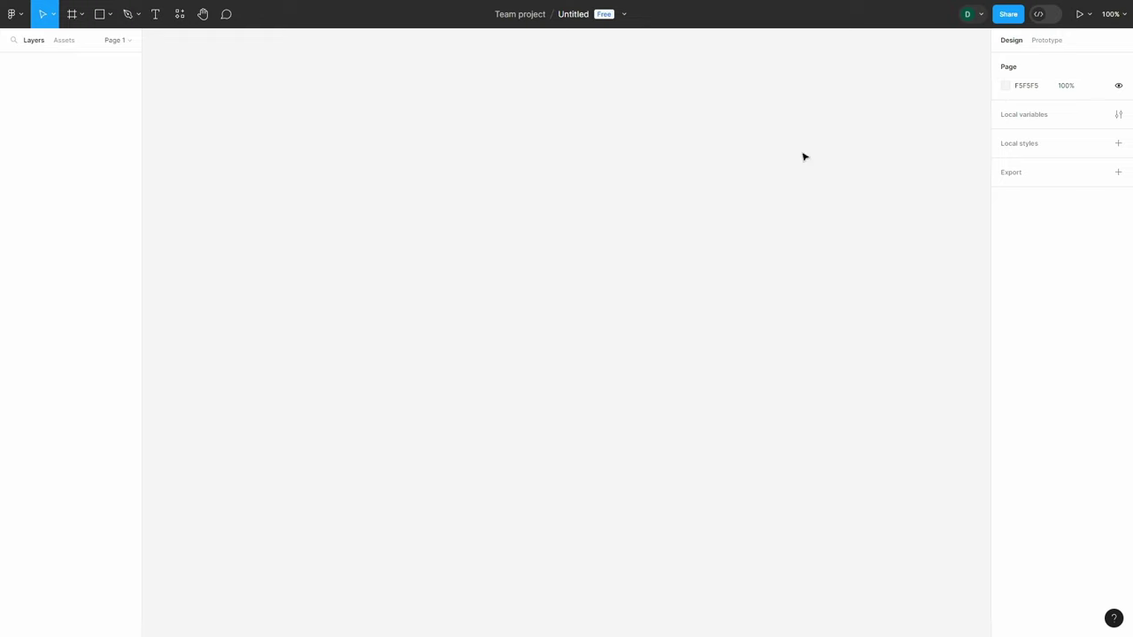
left_click(1005, 85)
left_click_drag(974, 115, 831, 104)
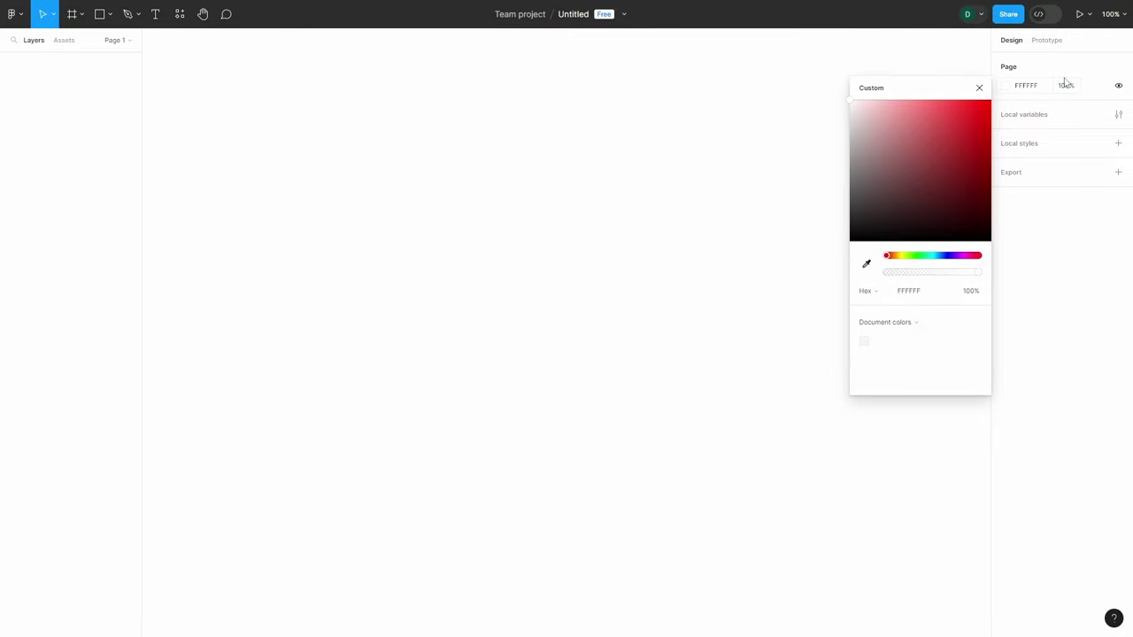
left_click(1119, 86)
left_click(1119, 87)
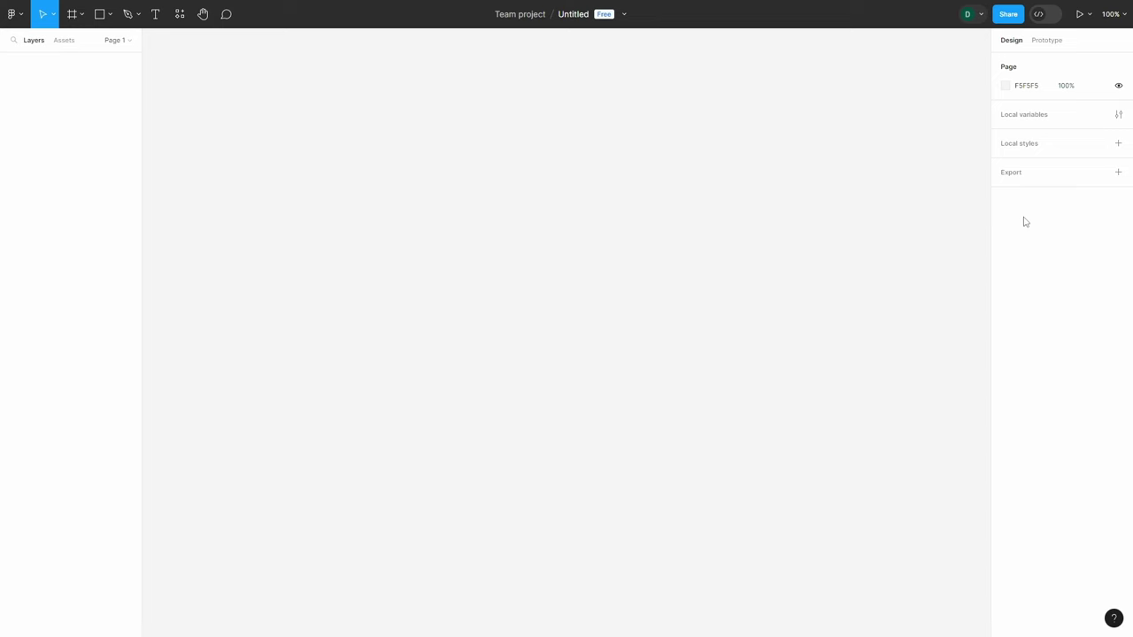